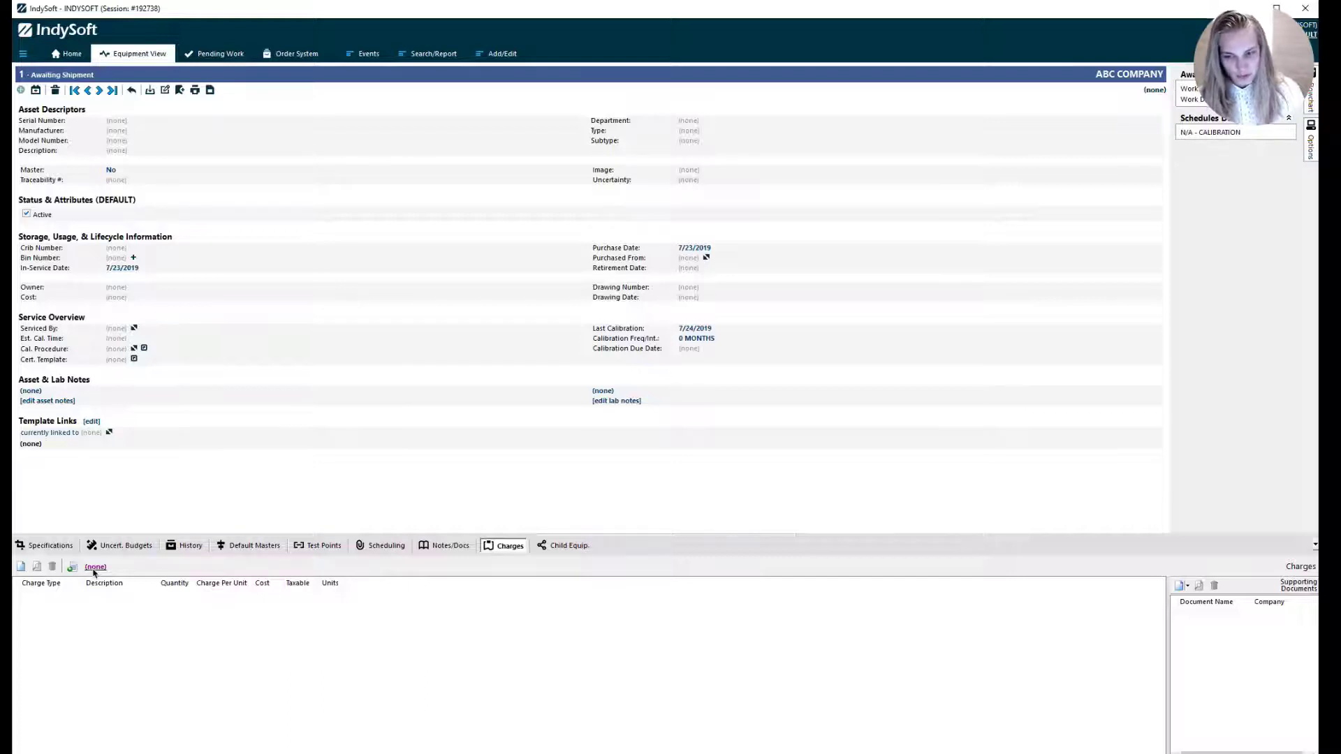
Dismiss the template chooser without picking one and open the Charge Templates editor on STANDARD CALIPER.
left_click(95, 567)
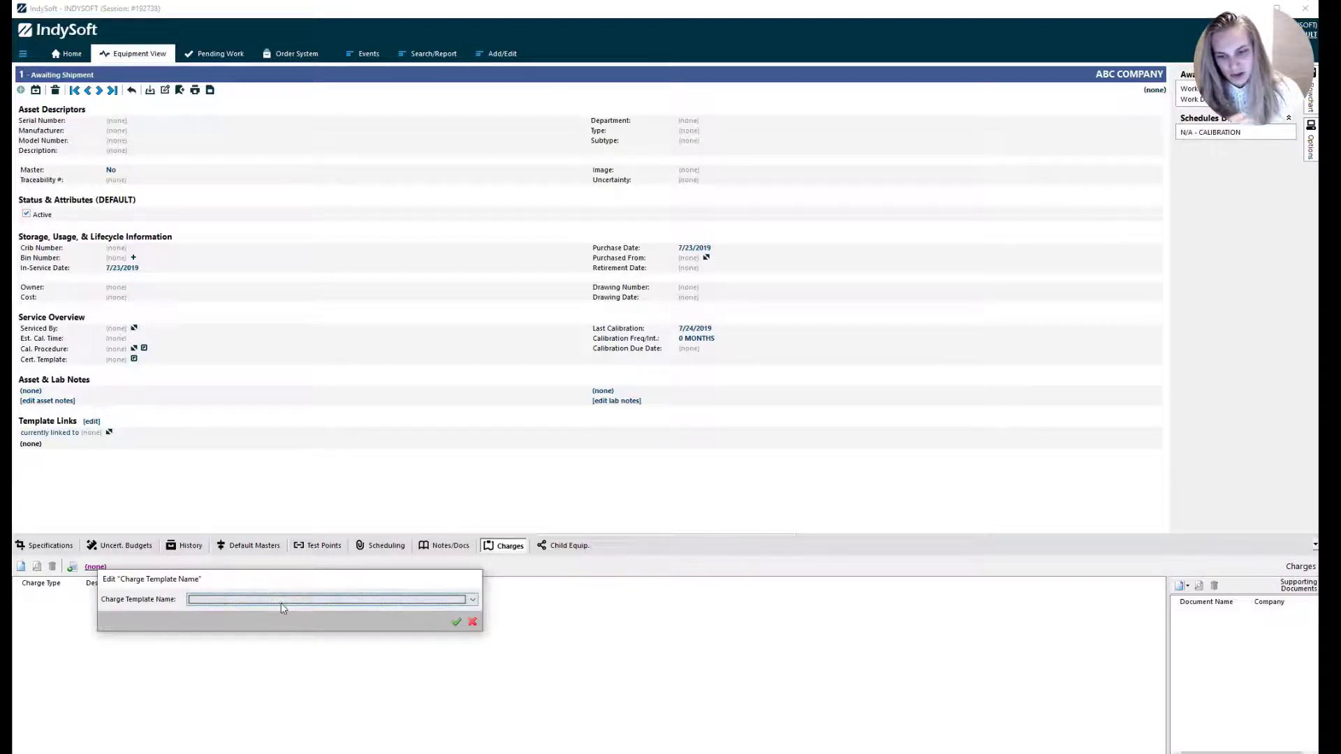
left_click(308, 600)
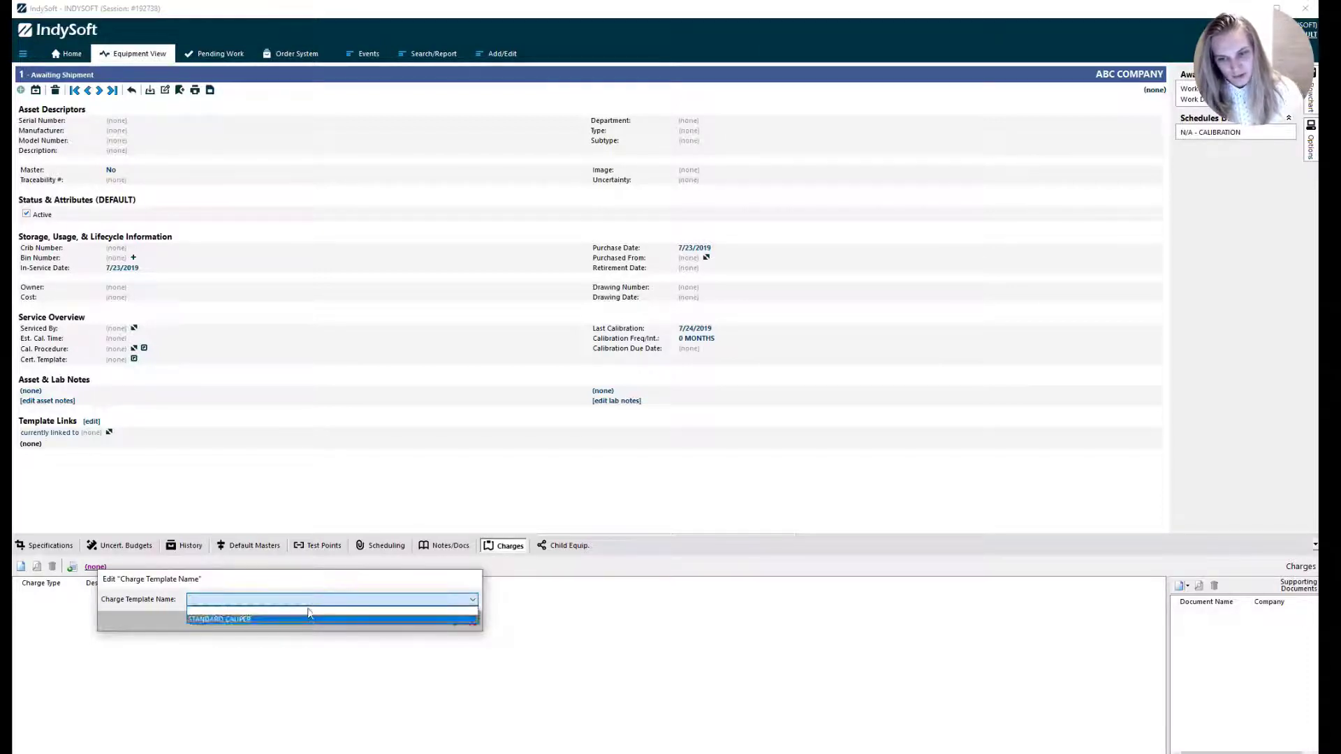
left_click(312, 604)
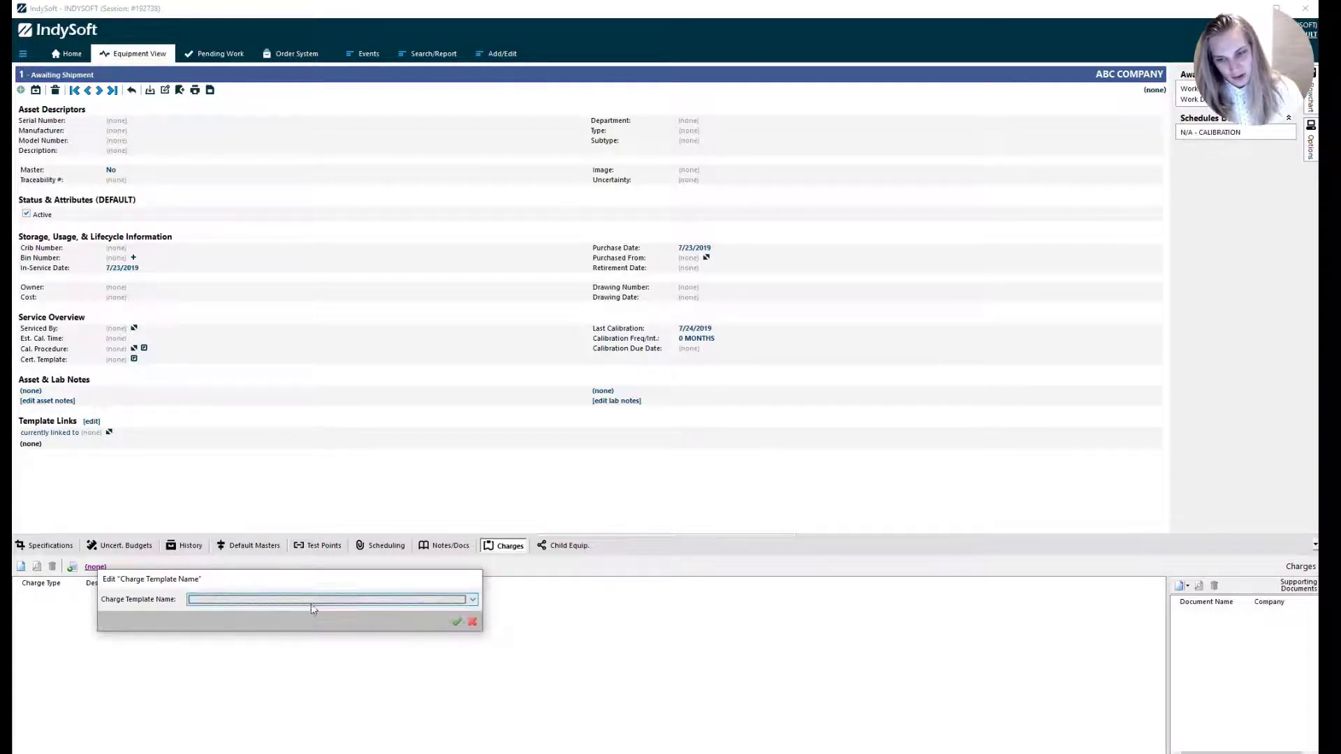
left_click(473, 622)
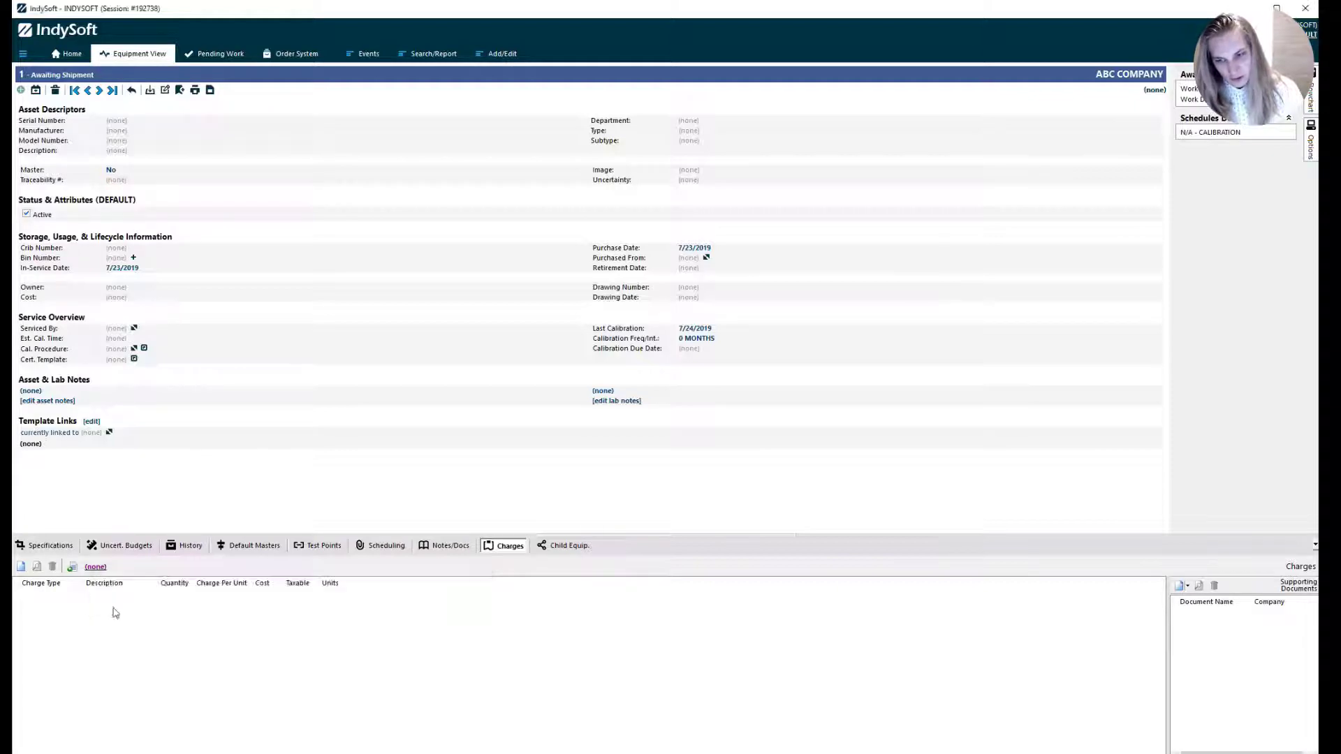
left_click(72, 569)
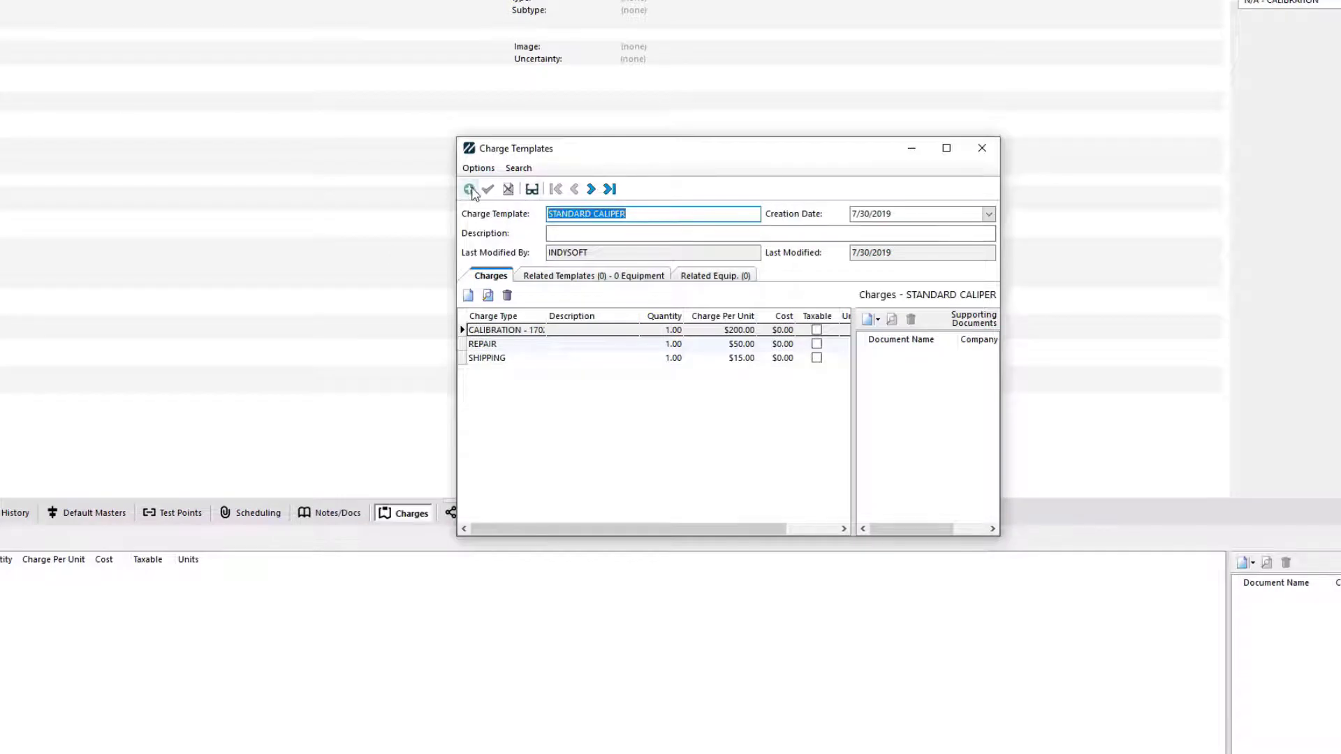
Create a template named SPECIAL CALIPER with a $250.00 CALIBRATION - 17025 charge.
left_click(470, 189)
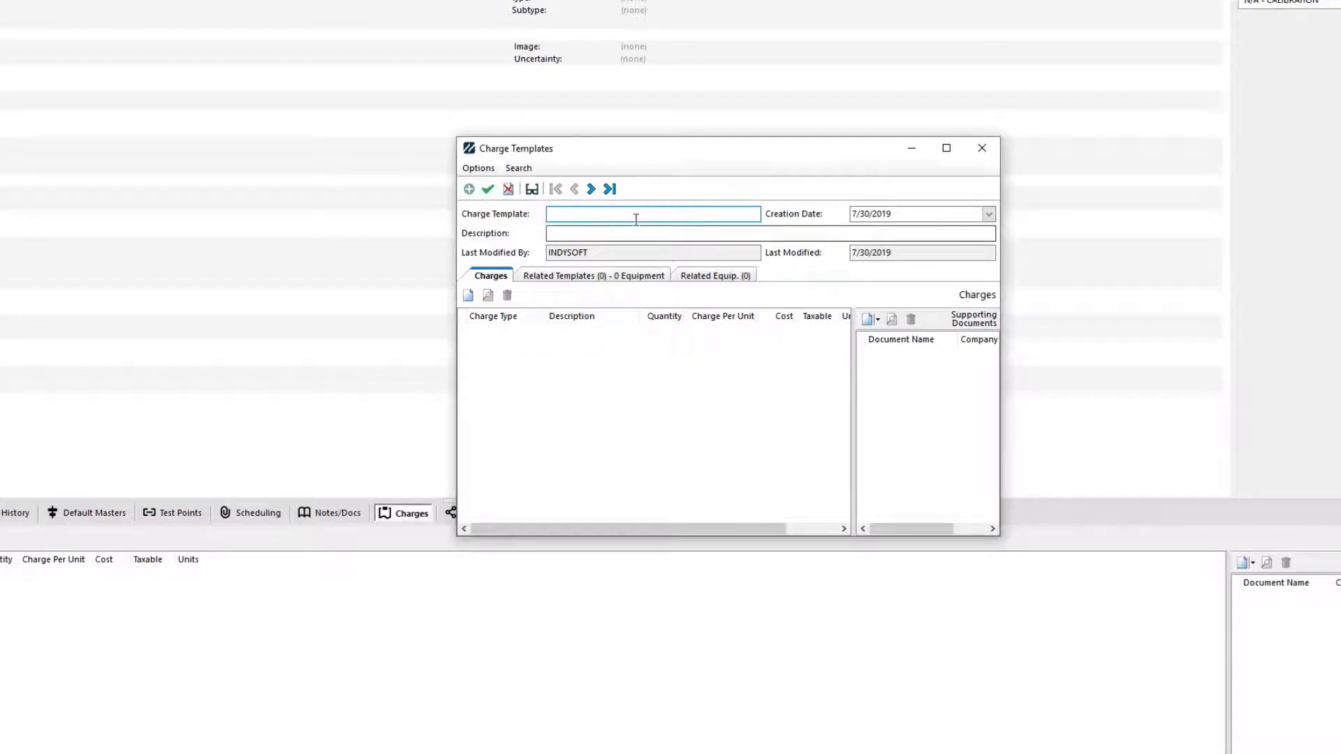
type("SP")
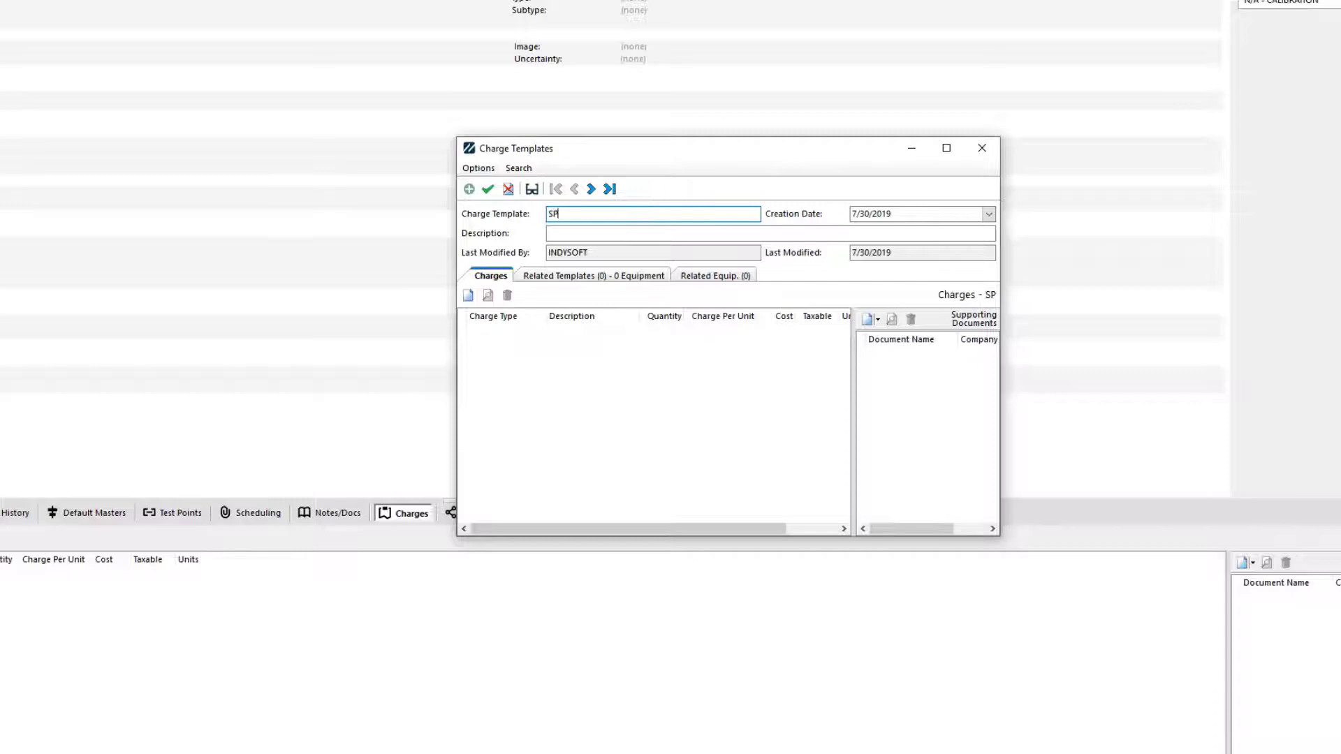
type("ECIAL CALIPER")
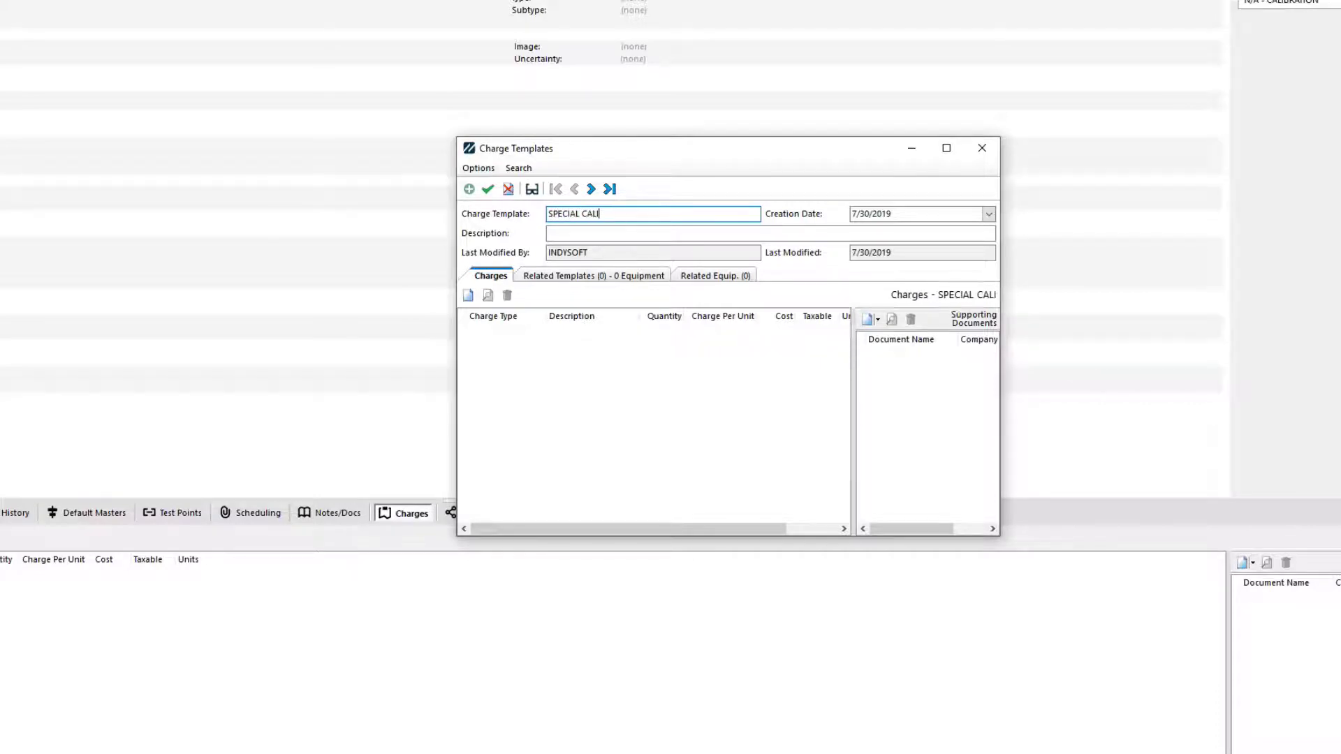
left_click(468, 296)
left_click(649, 152)
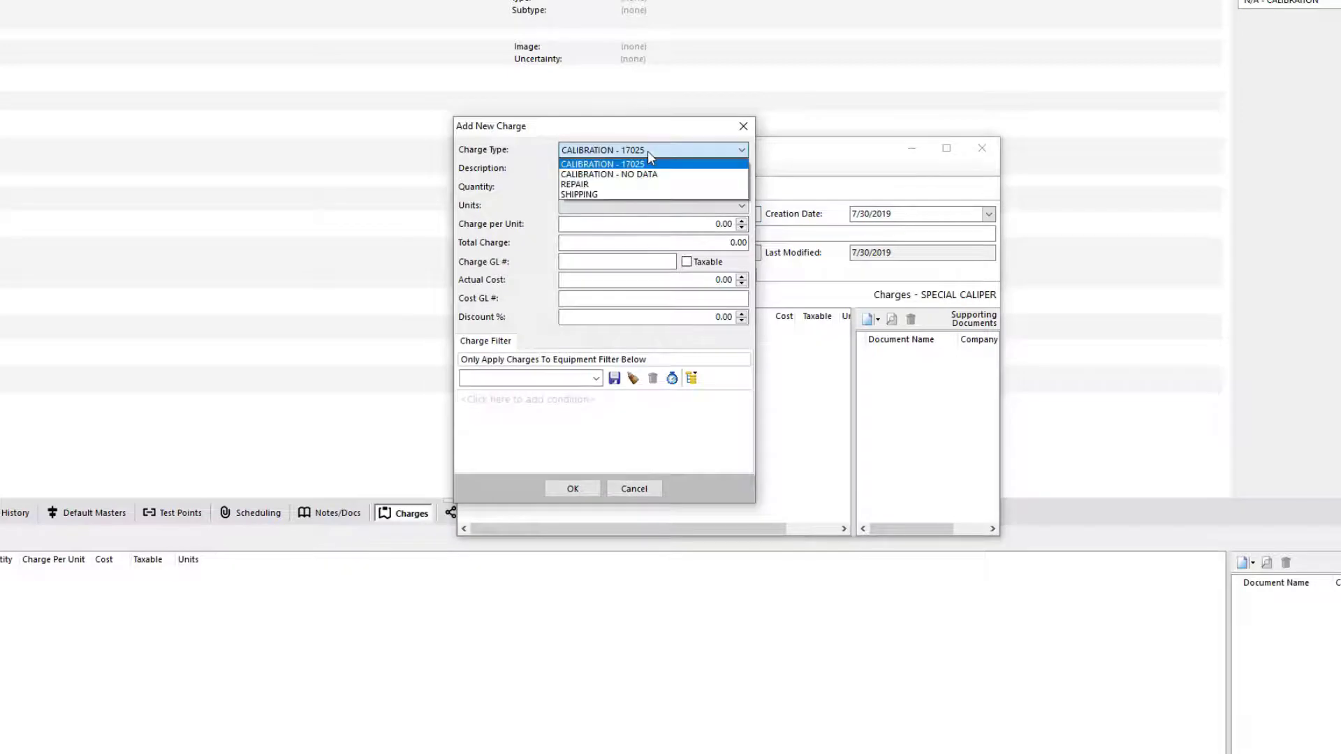
left_click(652, 146)
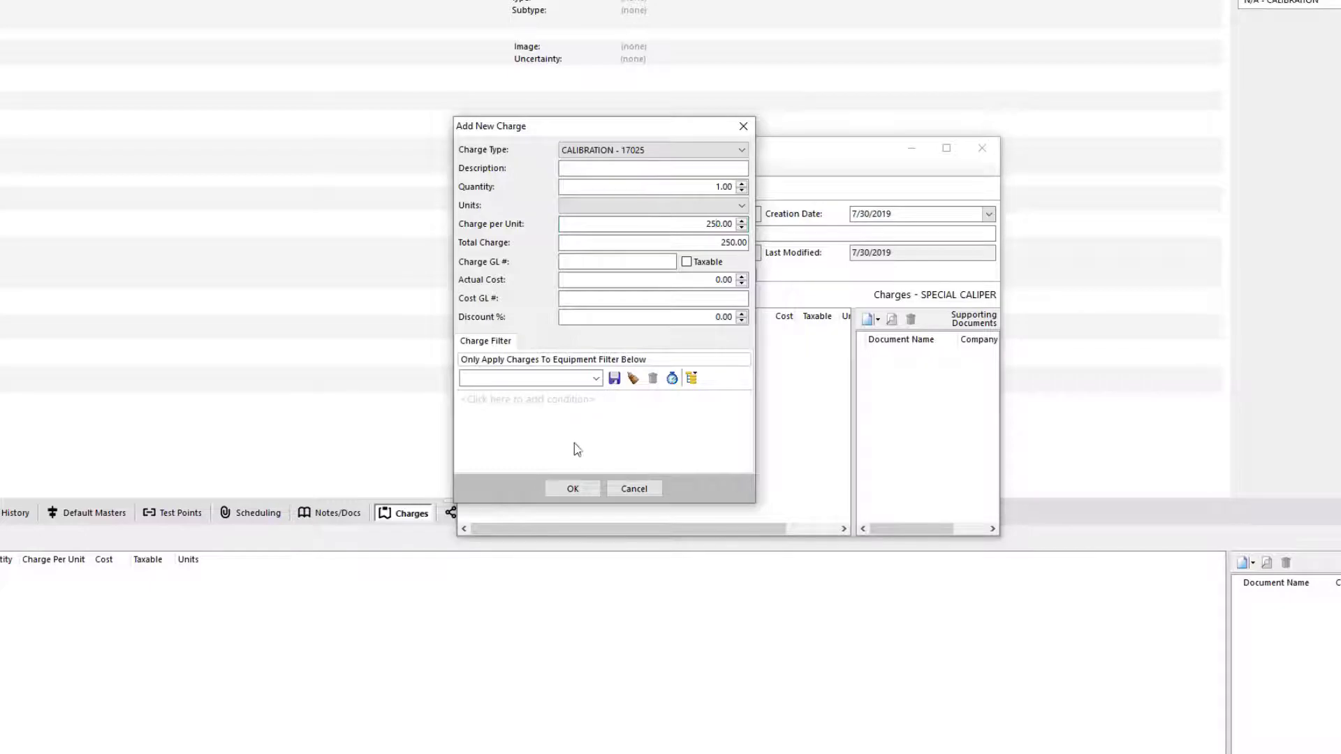
left_click(572, 489)
Add a REPAIR charge of $60.00 to the template.
left_click(471, 298)
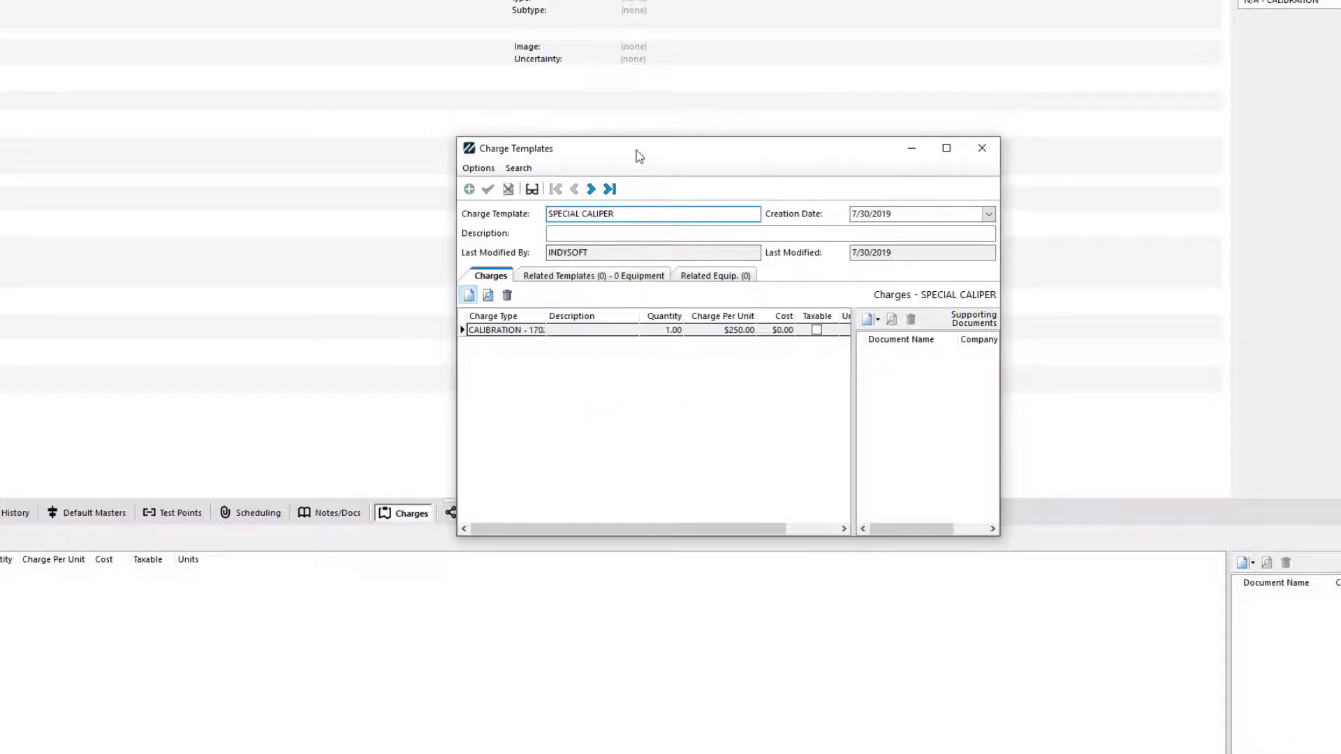
left_click(672, 150)
left_click(600, 185)
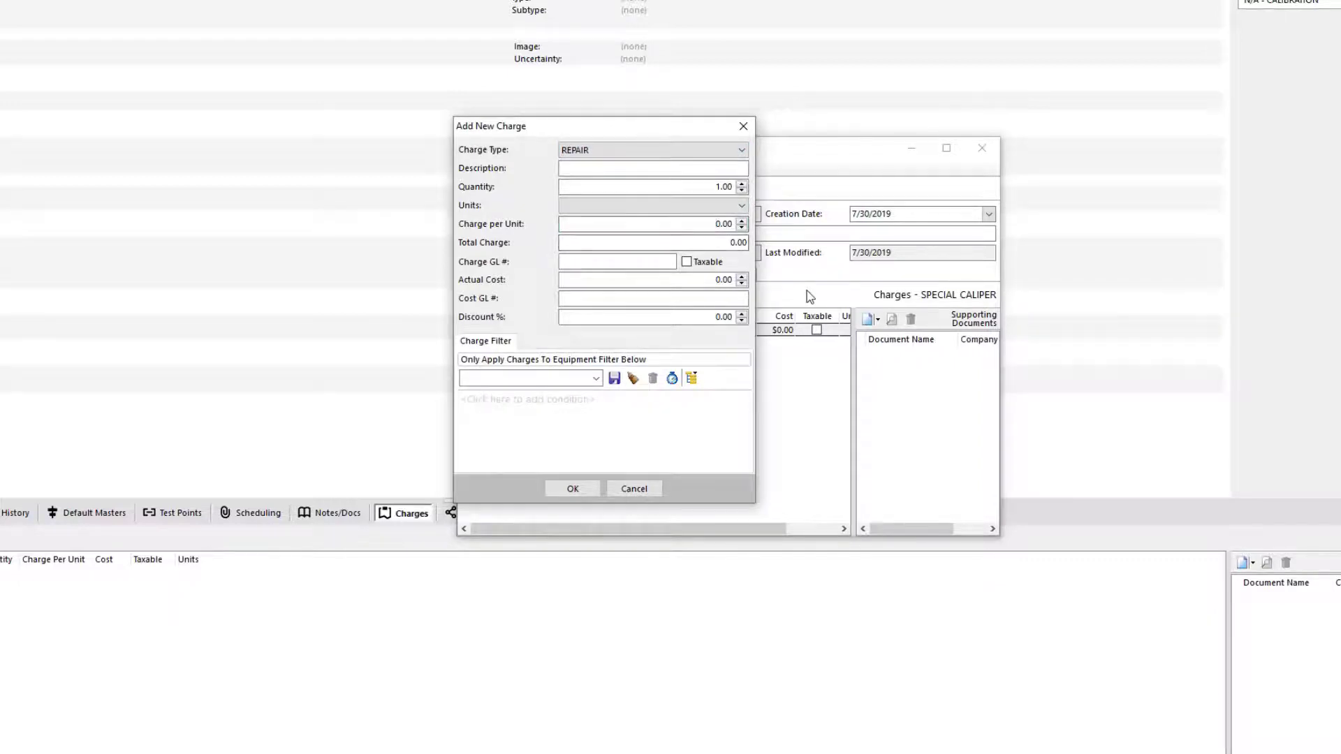
type("6")
left_click(572, 488)
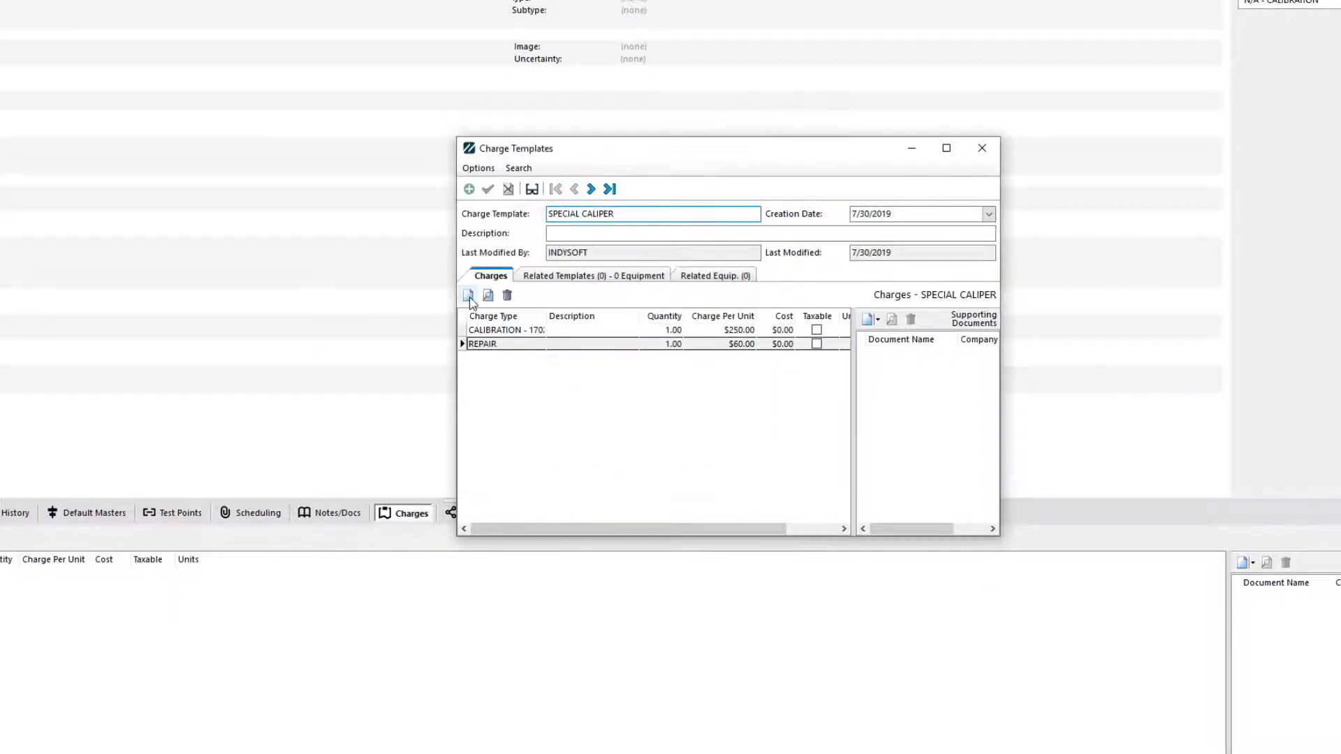
Add a SHIPPING charge of $15.00 to the template.
left_click(468, 295)
left_click(672, 150)
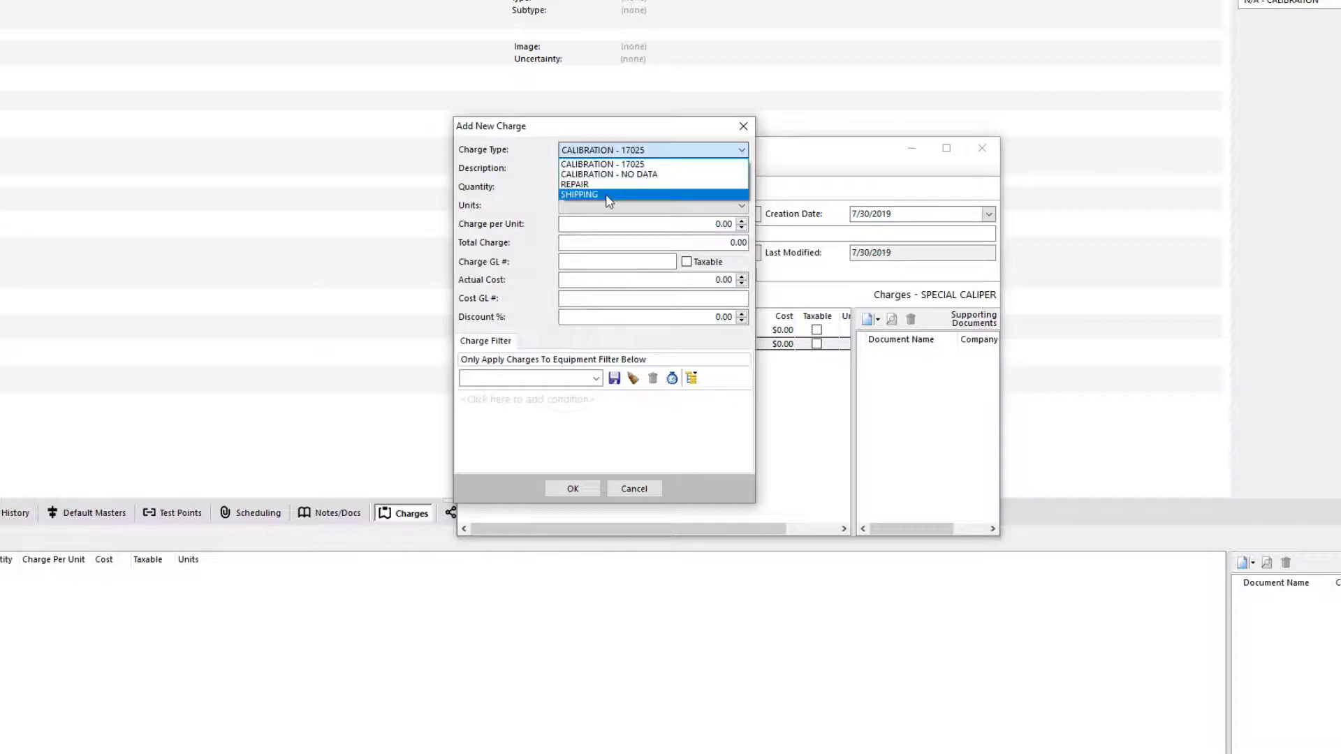
left_click(604, 192)
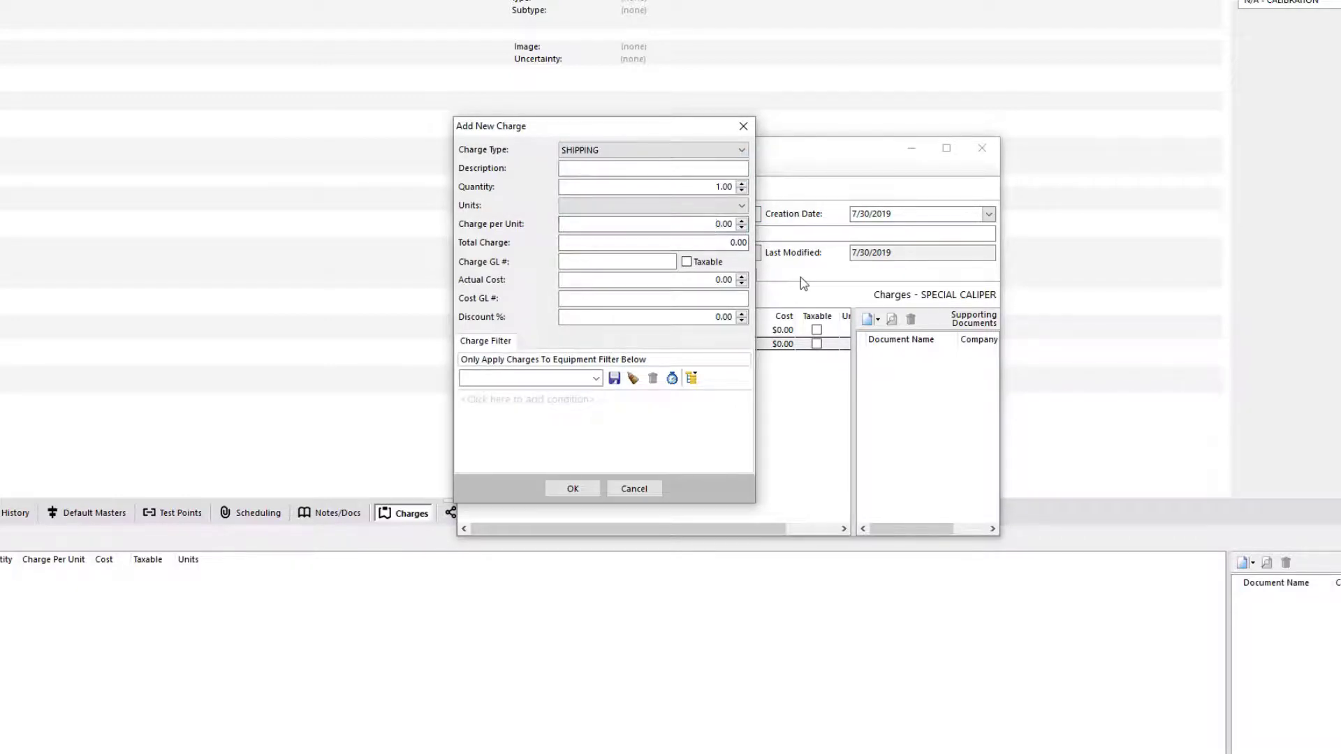
type("15")
left_click(565, 489)
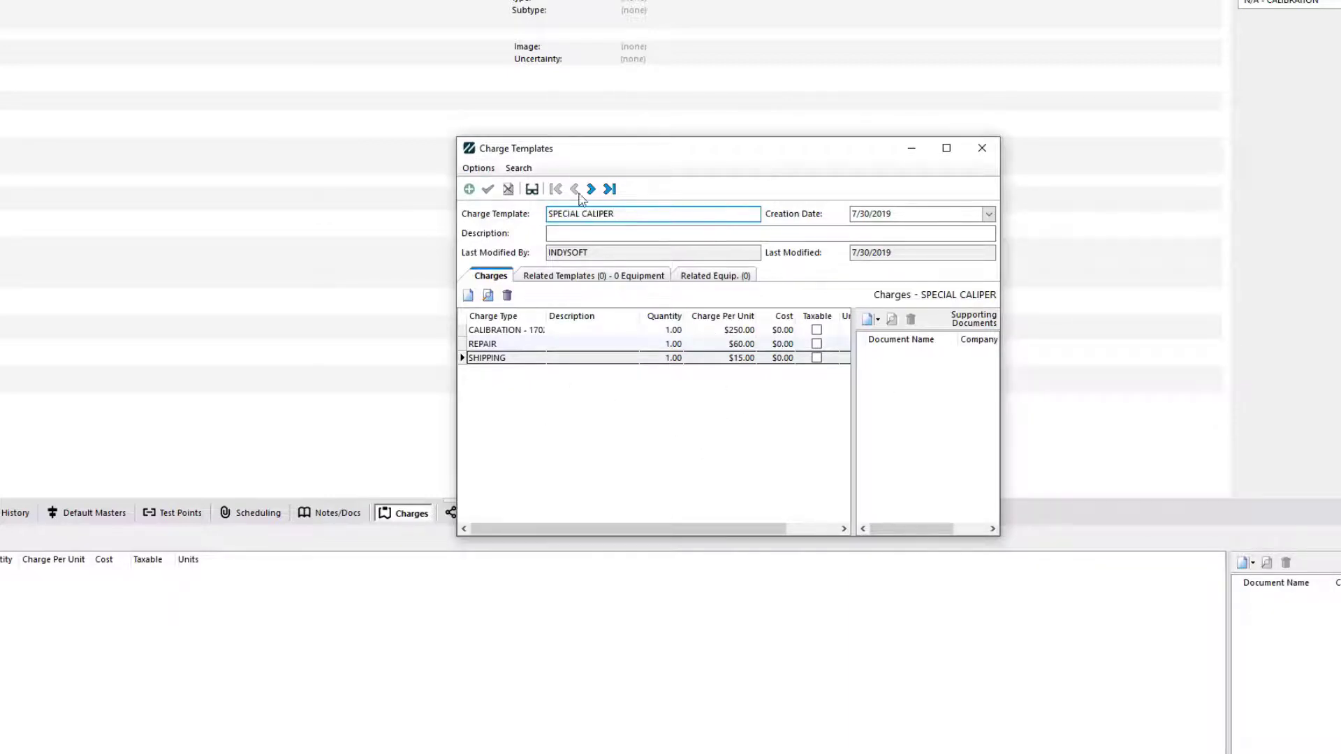
Search the saved templates, then check SPECIAL CALIPER's Related Templates and Related Equip. tabs are empty.
left_click(530, 195)
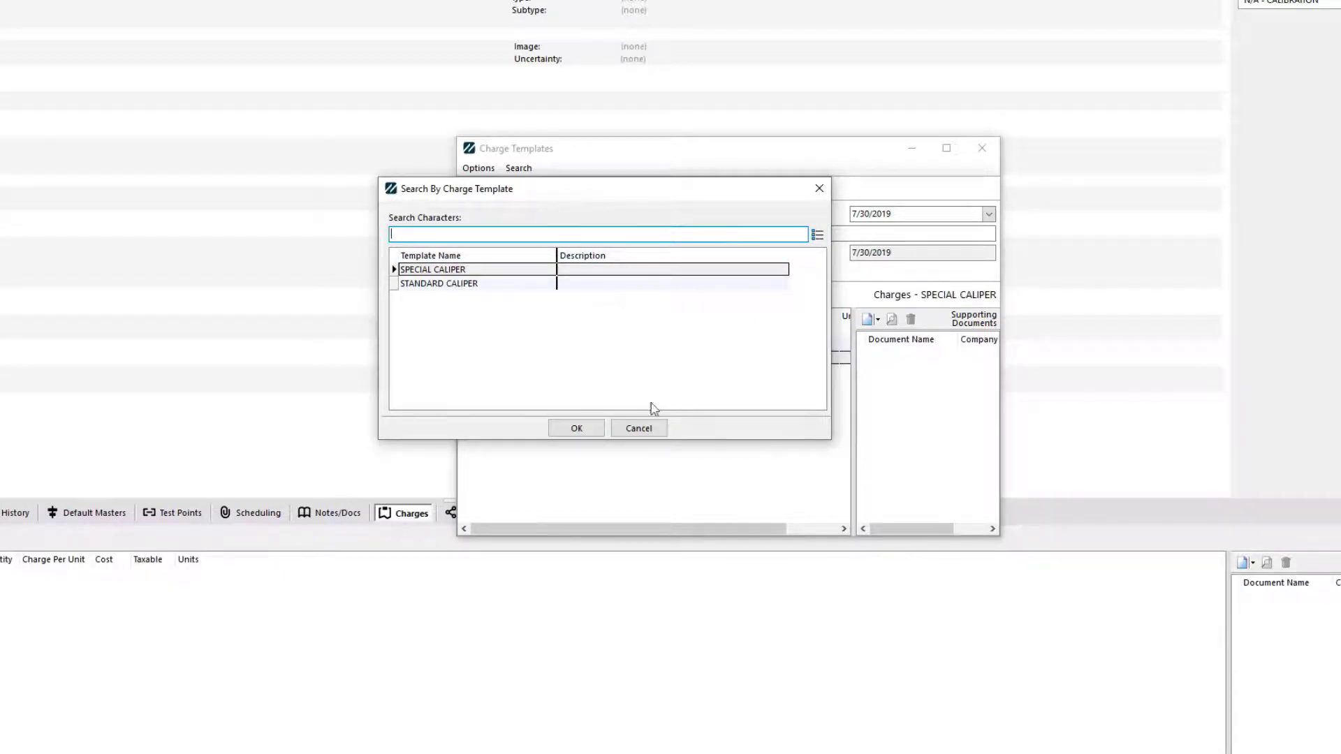
left_click(650, 430)
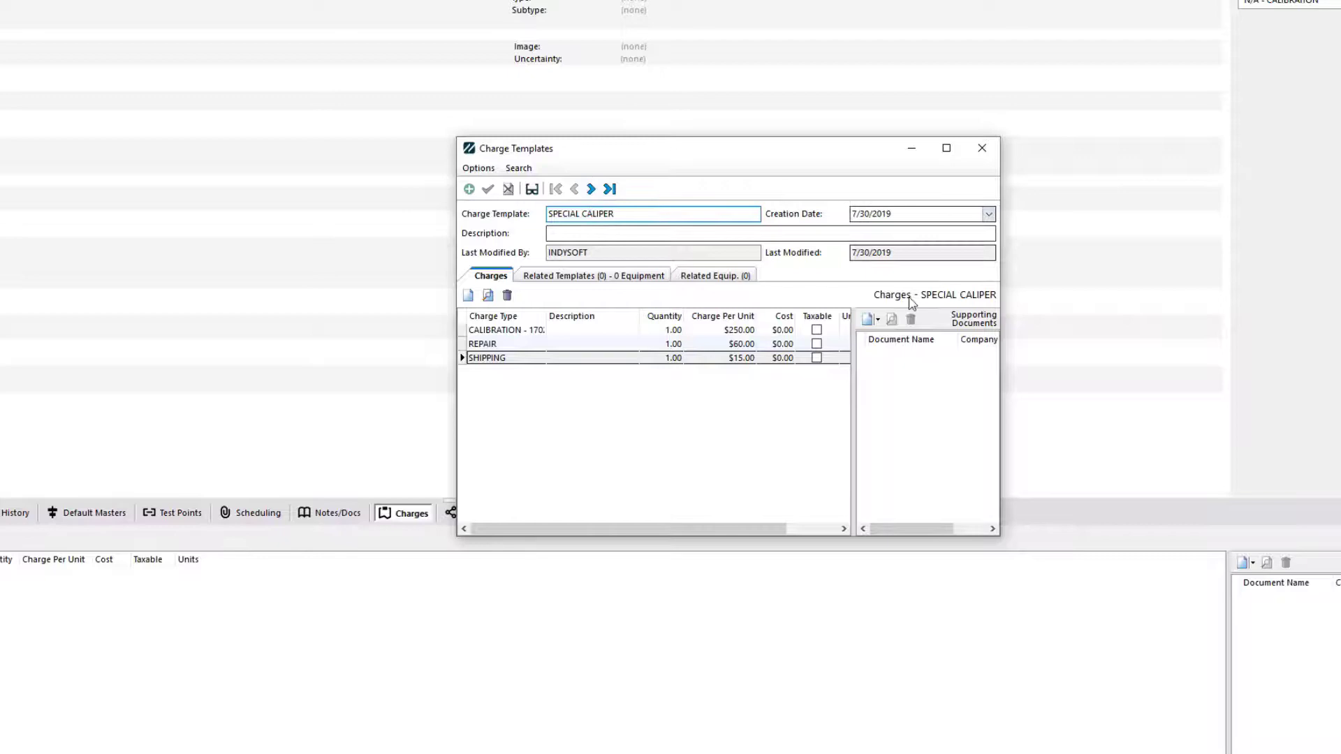
left_click(631, 280)
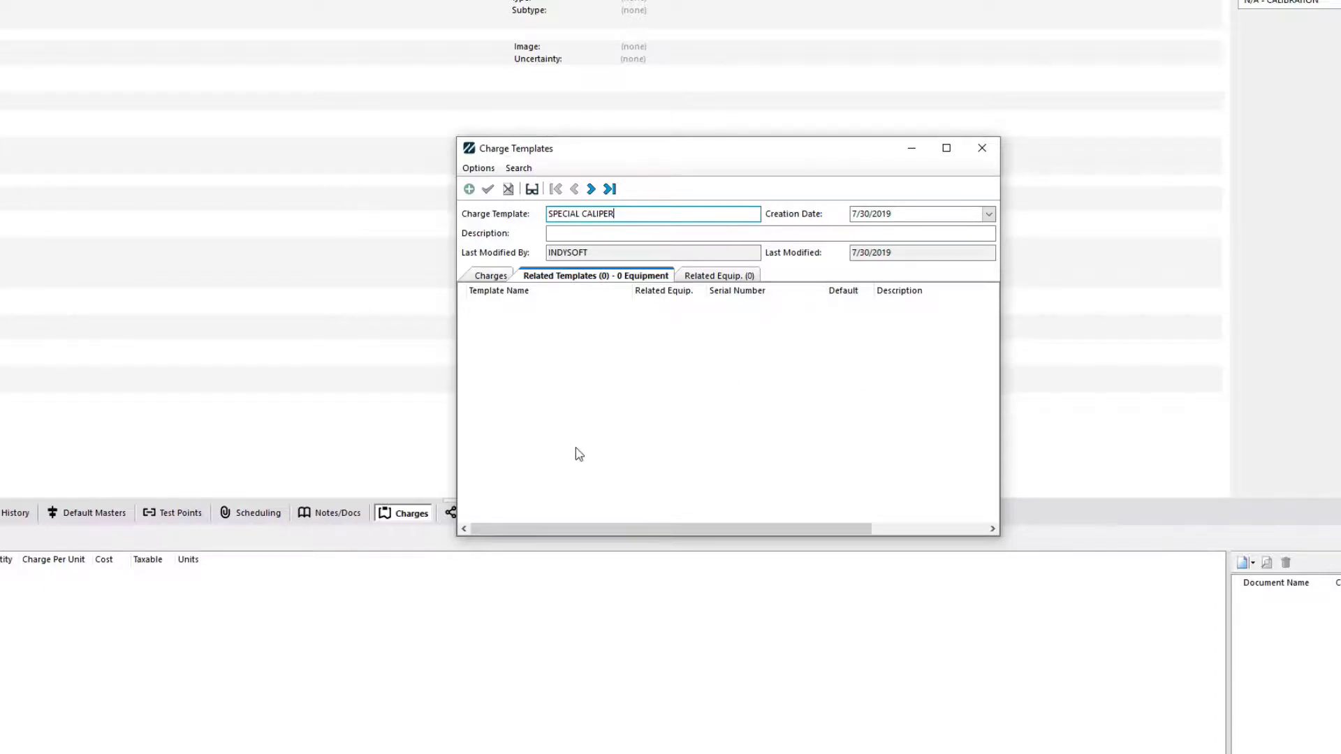
left_click(502, 277)
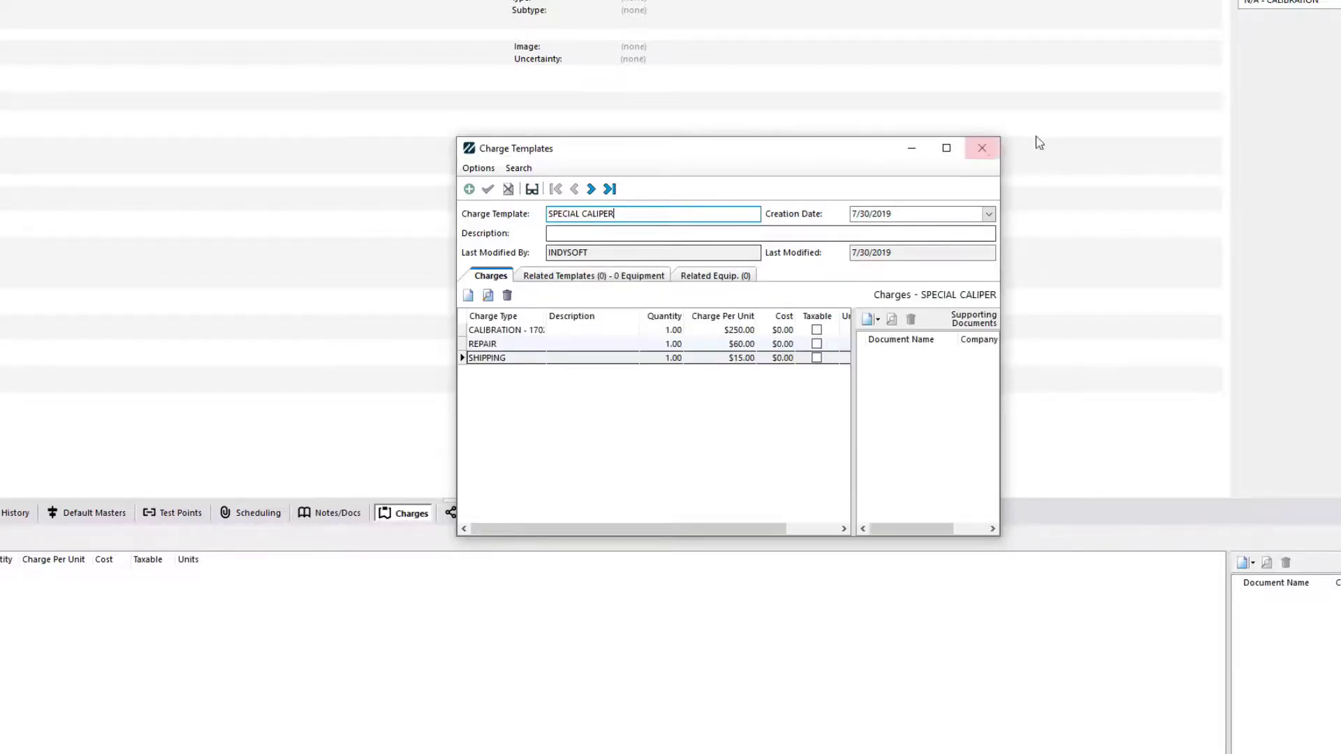
left_click(724, 276)
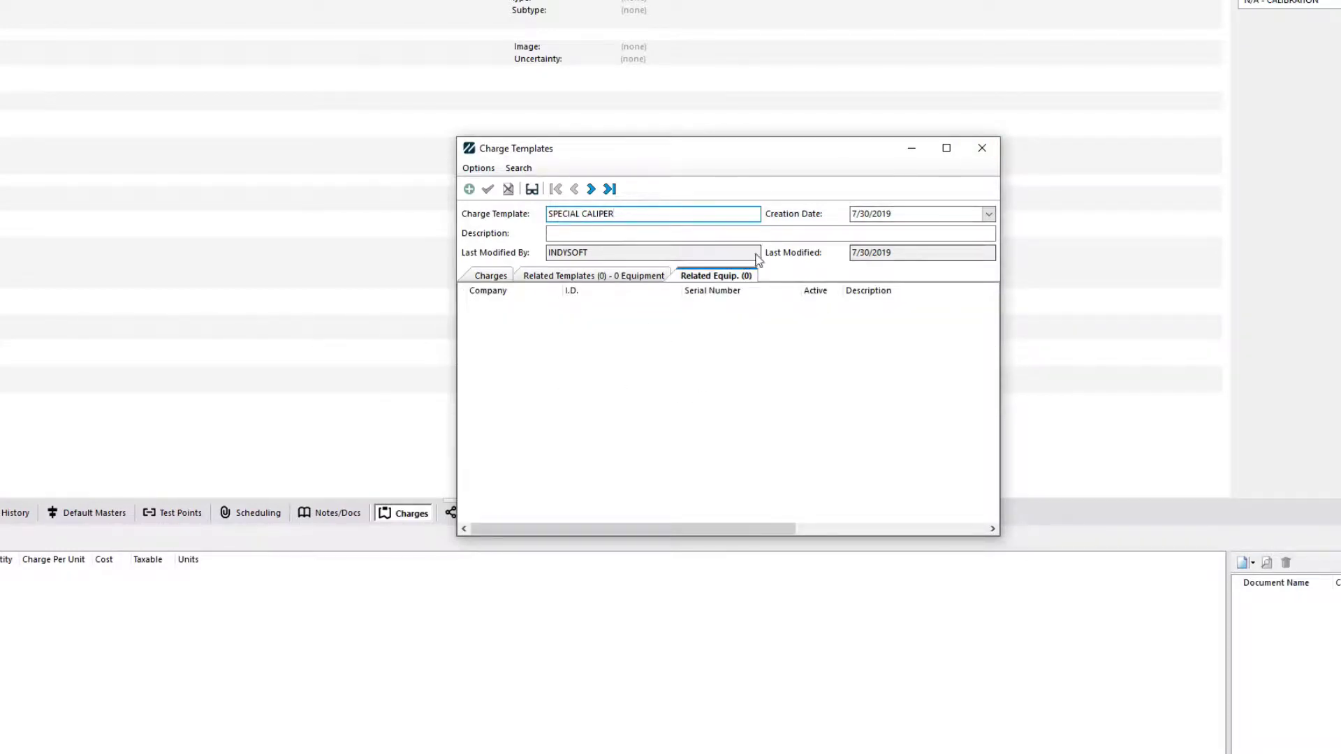
Link asset 1's Charges tab to the SPECIAL CALIPER template, bringing in its $250, $60 and $15 charges.
left_click(976, 152)
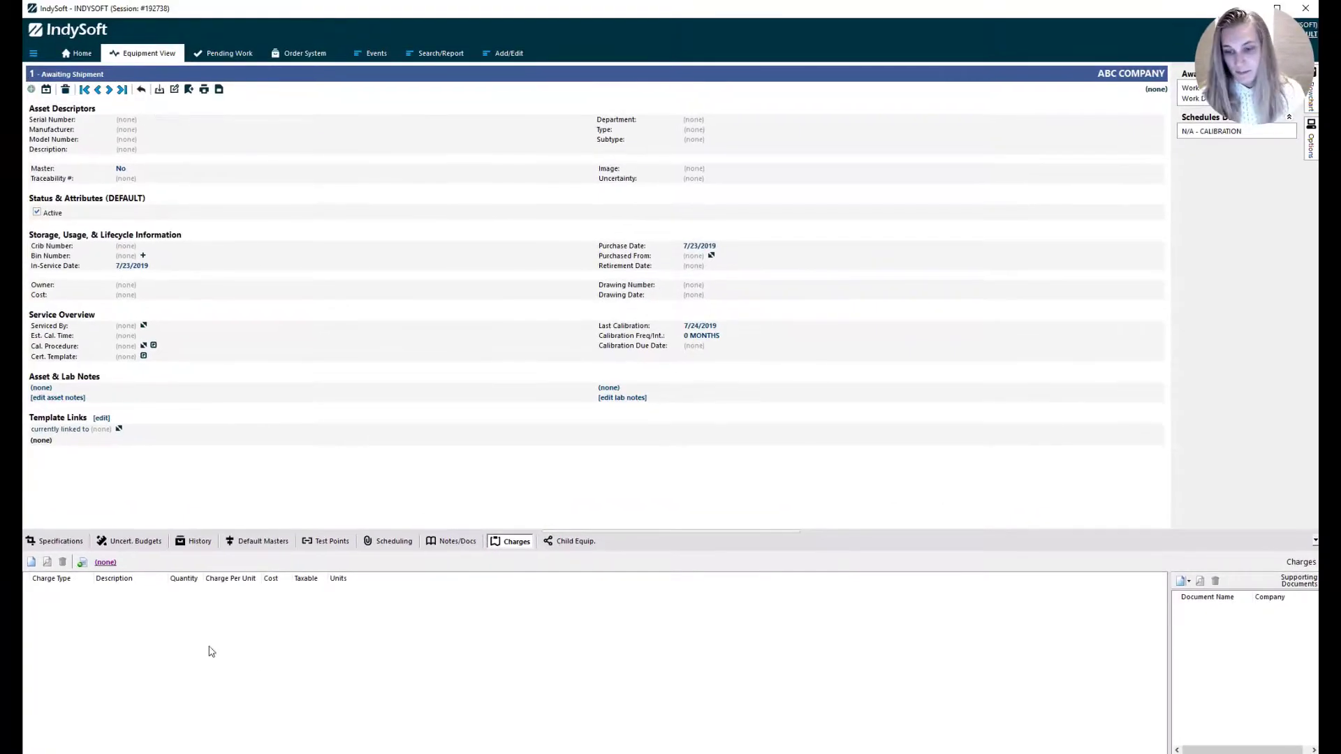
left_click(105, 563)
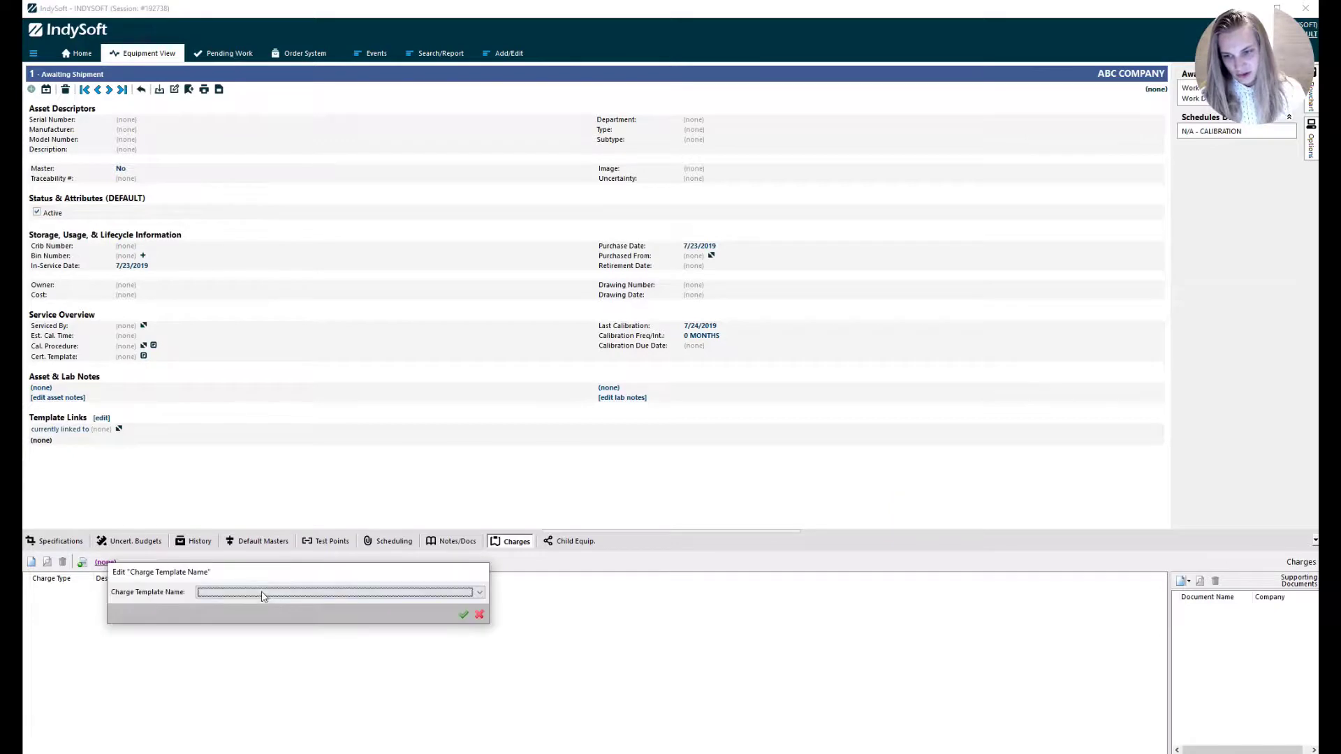
left_click(265, 596)
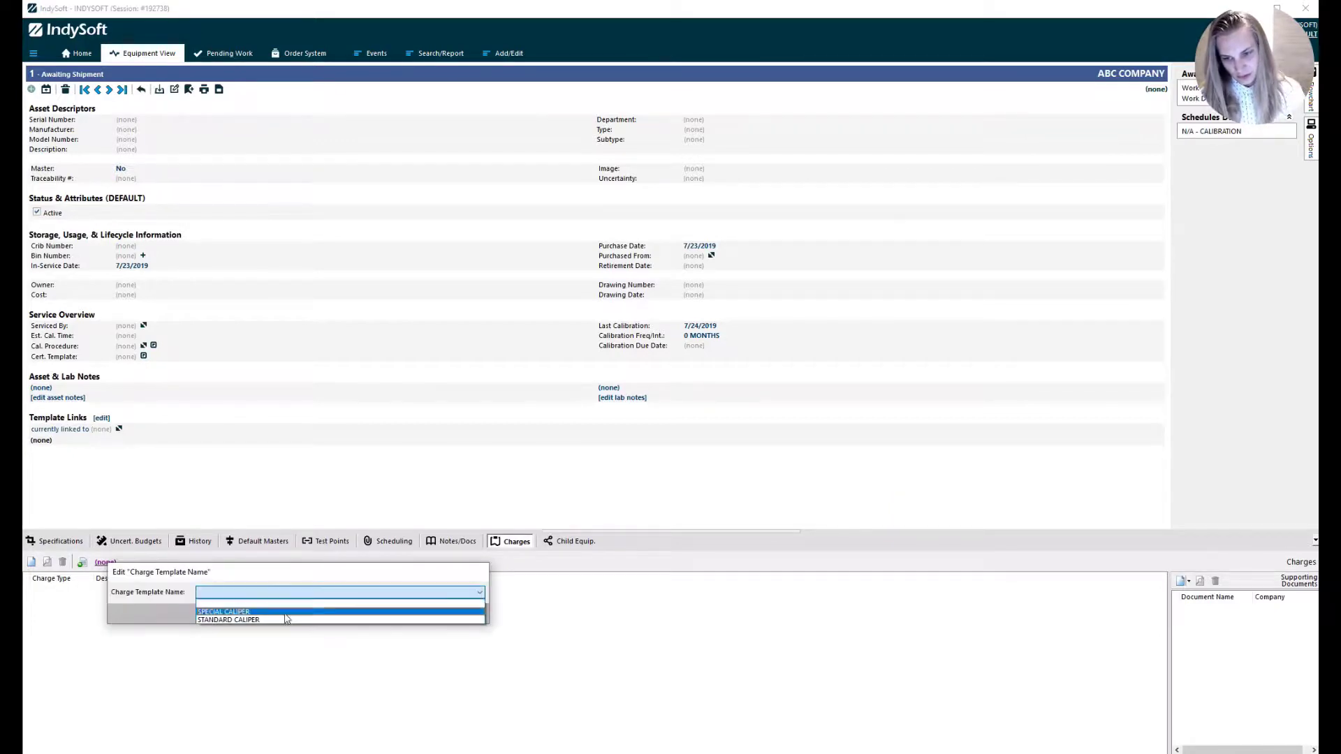
left_click(284, 611)
left_click(463, 613)
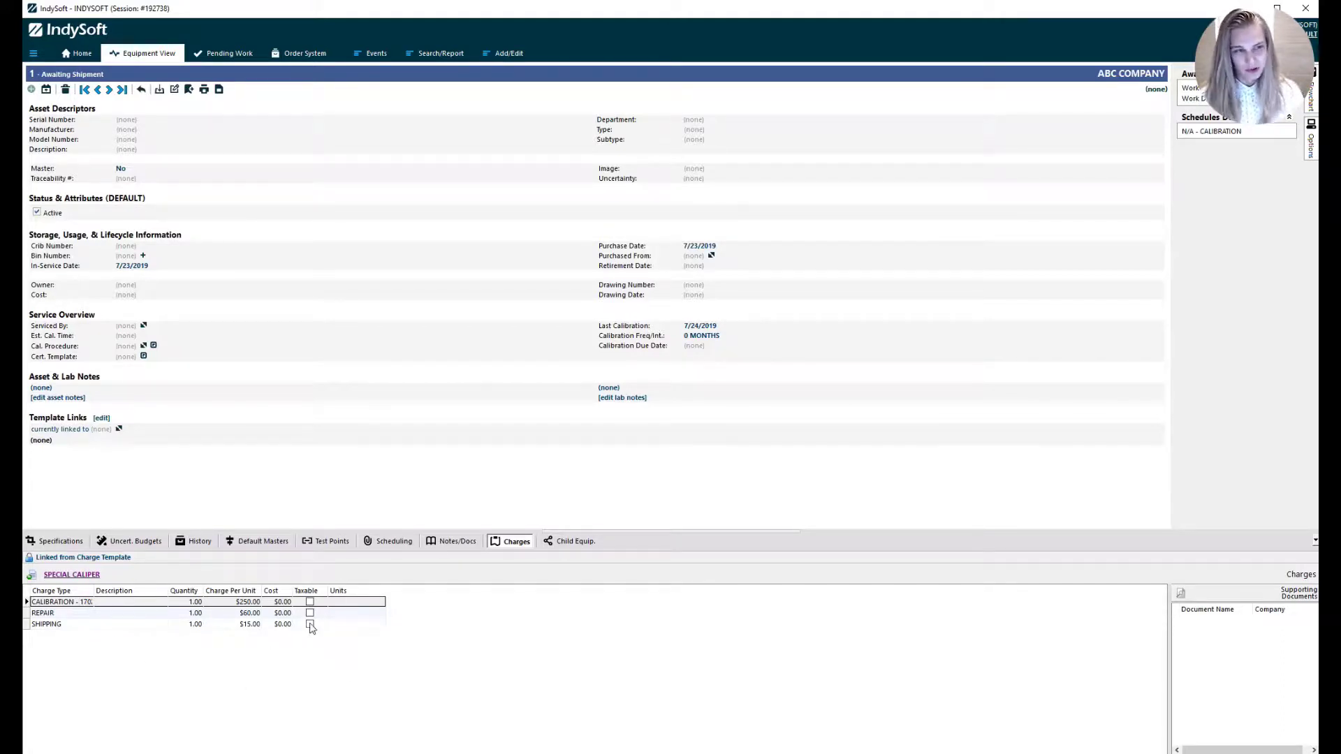
left_click(68, 577)
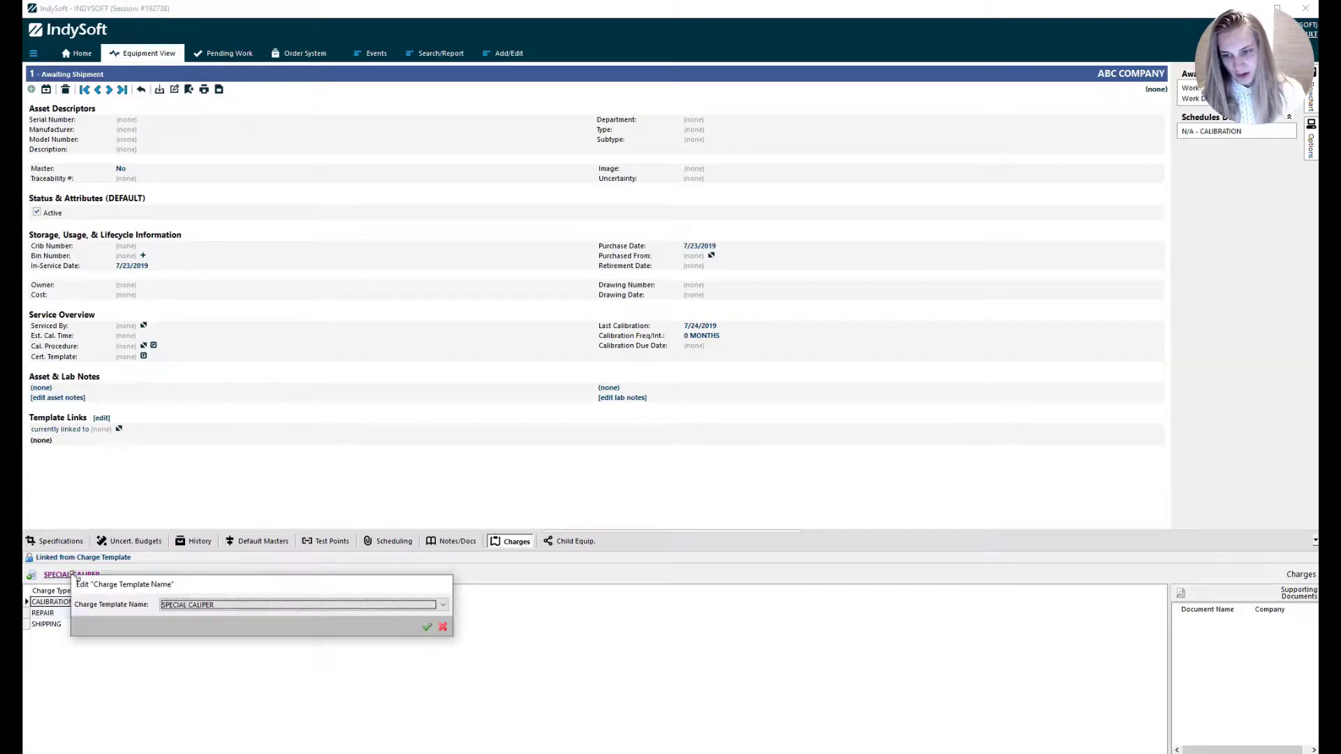
Check that SPECIAL CALIPER's Related Equip. (1) tab lists asset 1, then close the editor.
left_click(443, 628)
left_click(38, 574)
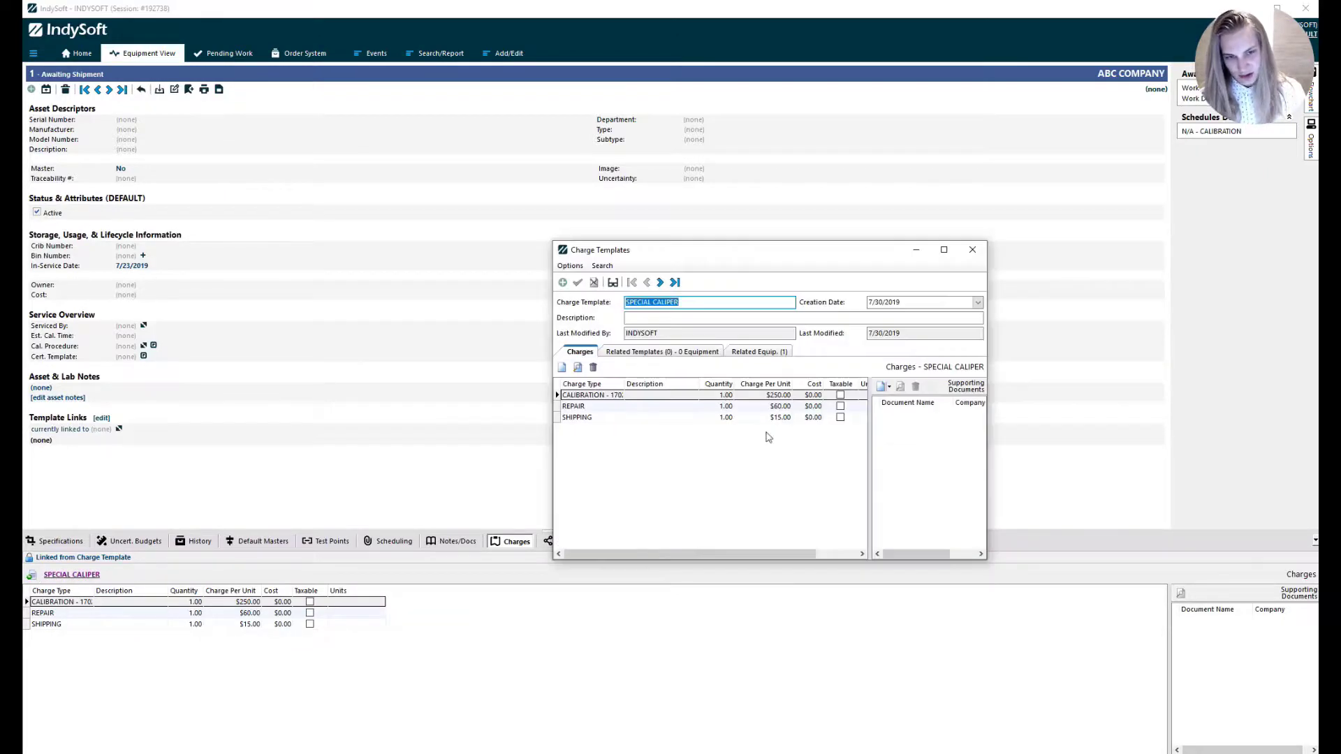
left_click(749, 353)
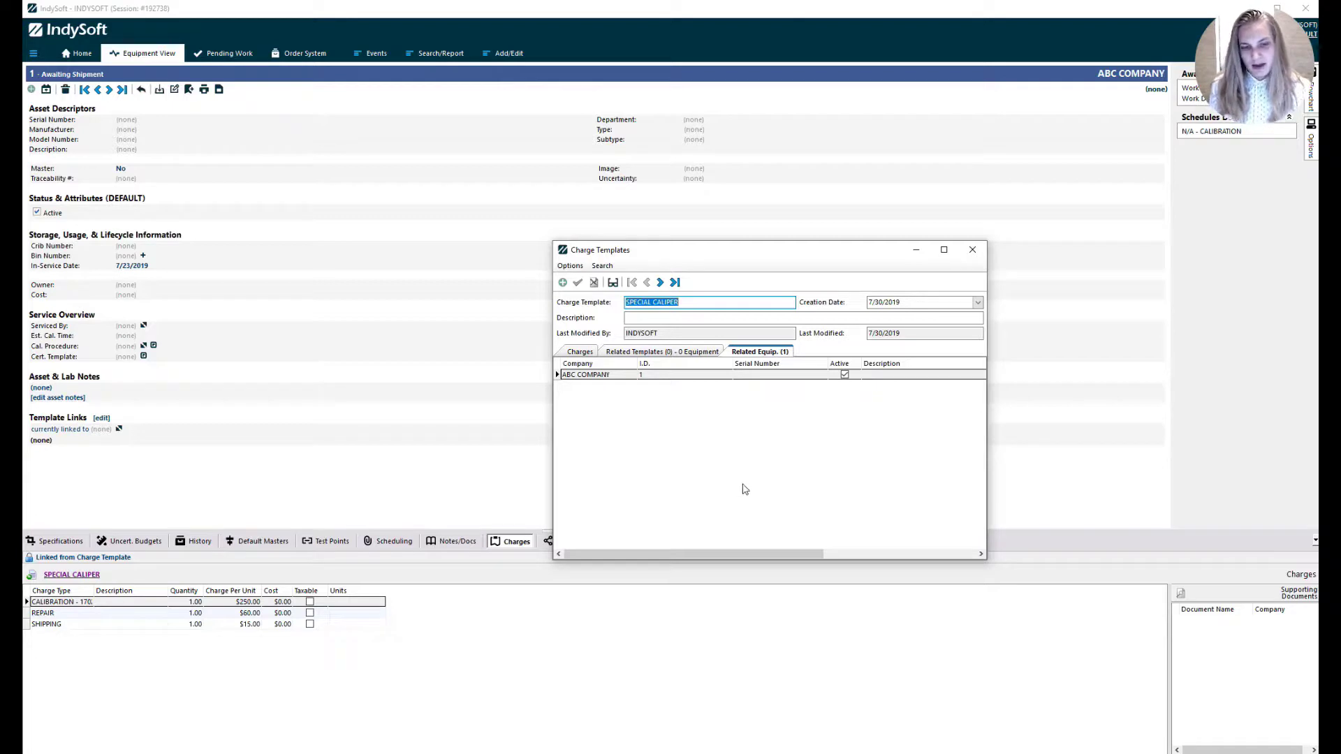
left_click(985, 251)
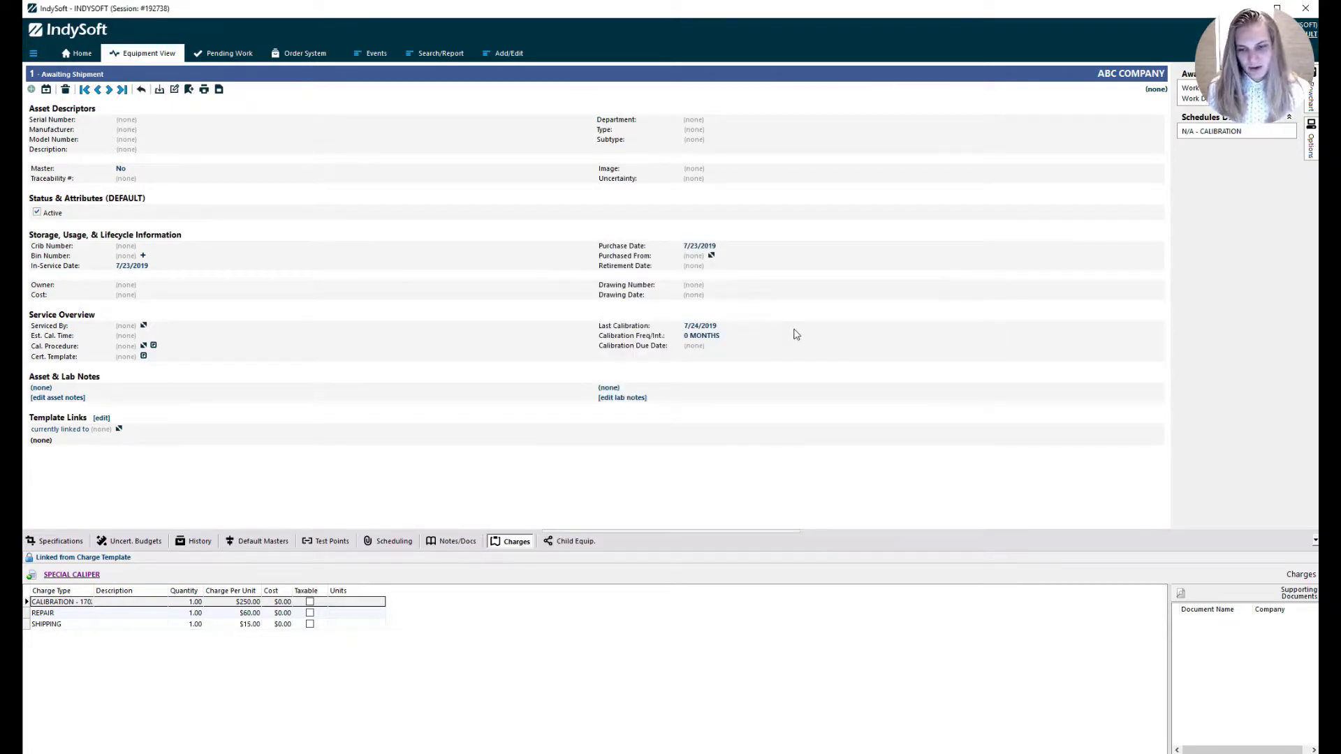